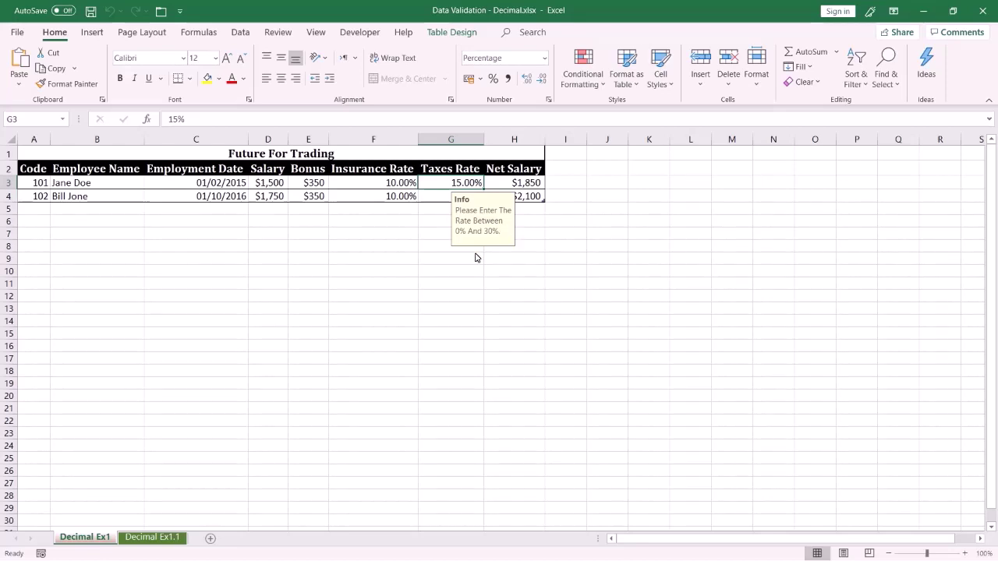
Step: Test the Taxes Rate validation by trying to enter 35% in cell G3, and cancel the entry
click(439, 185)
text(35%)
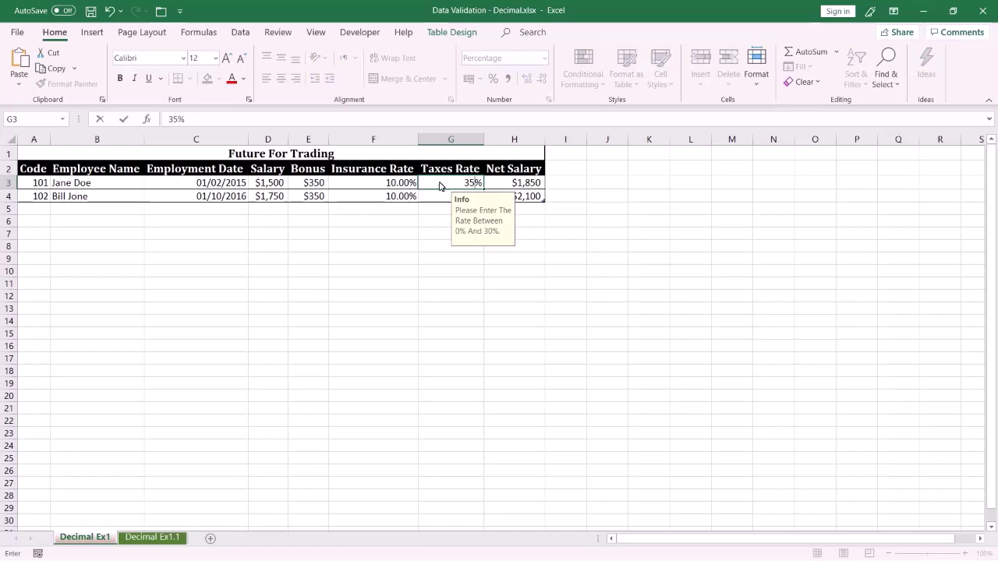
key(Return)
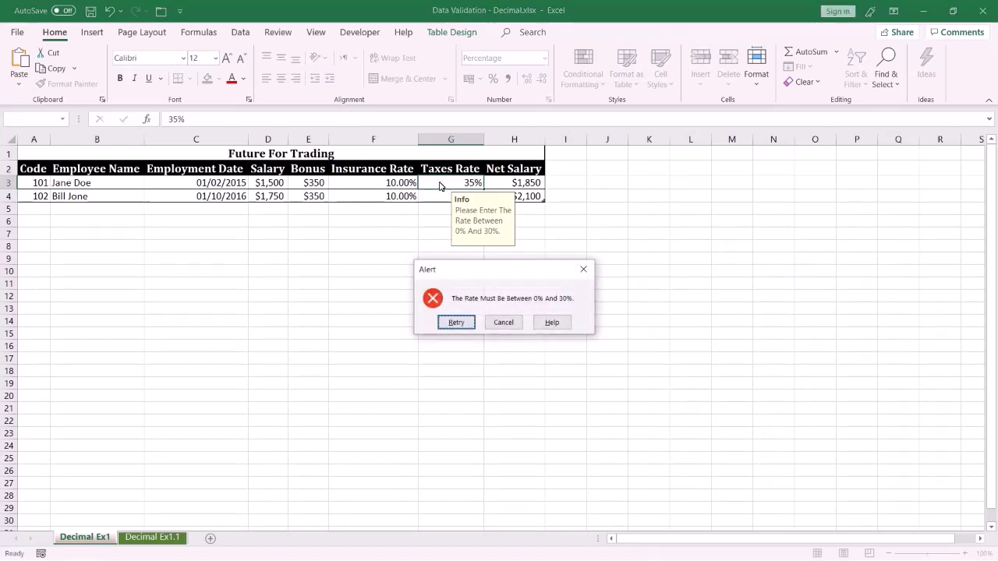
key(Tab)
key(Return)
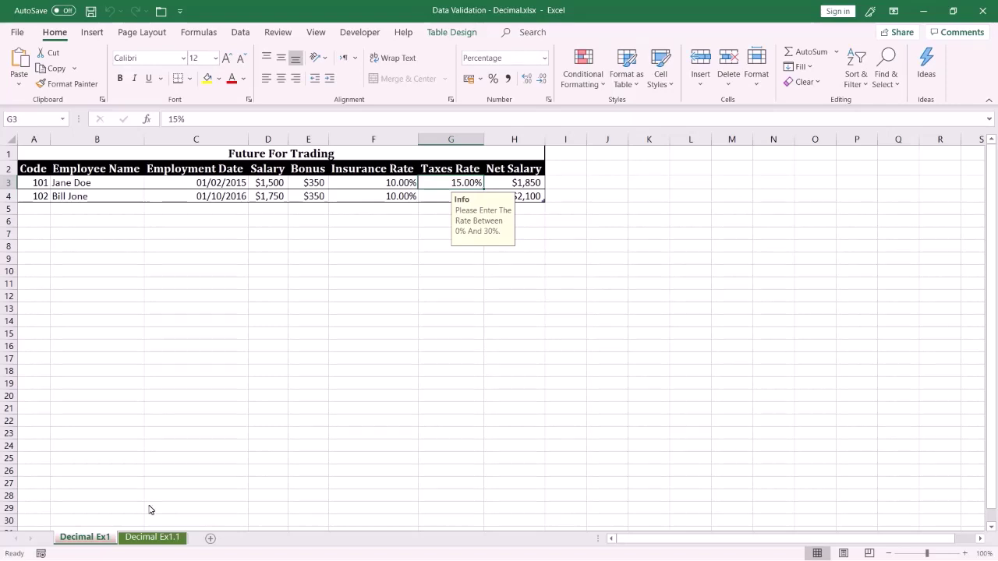
Step: On the Decimal Ex1.1 sheet, format the Taxes Rate cells G3:G4 as Percentage with 2 decimal places
click(145, 538)
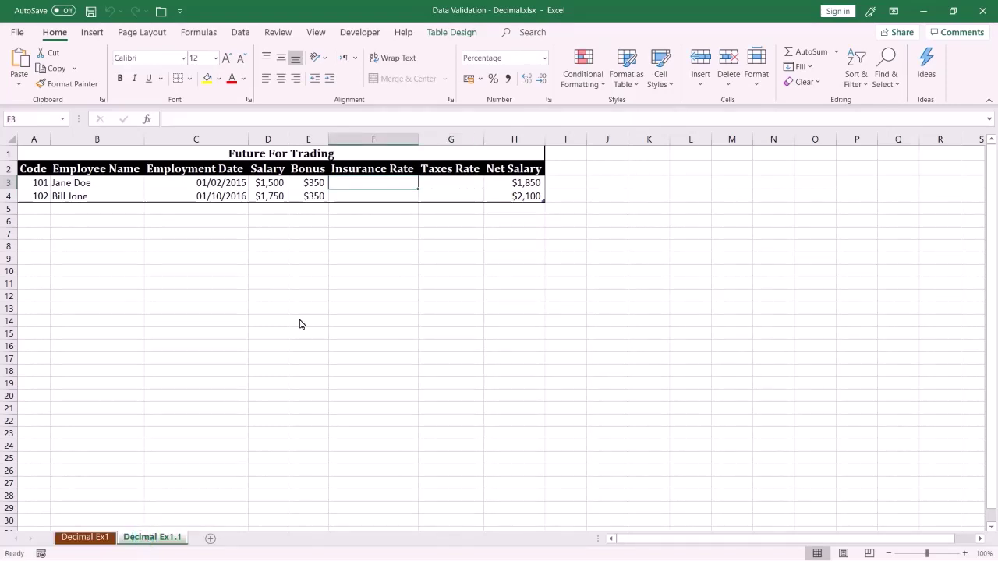
click(449, 185)
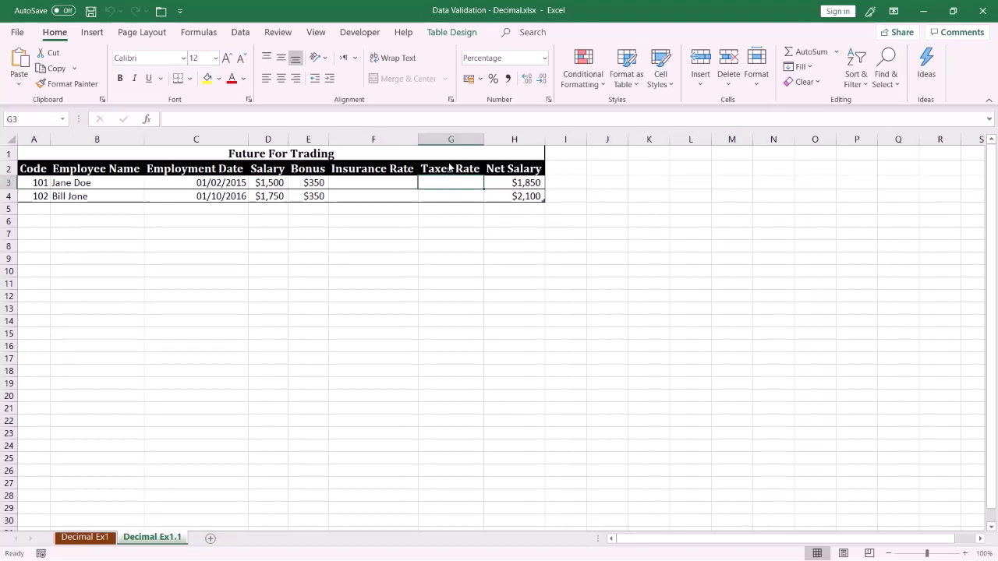
key(shift+Down)
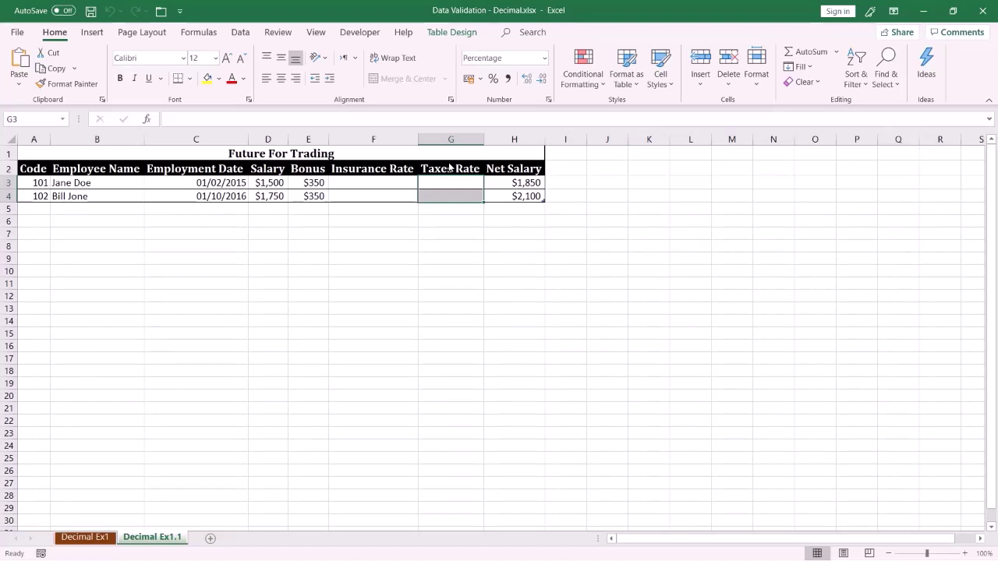
key(ctrl+1)
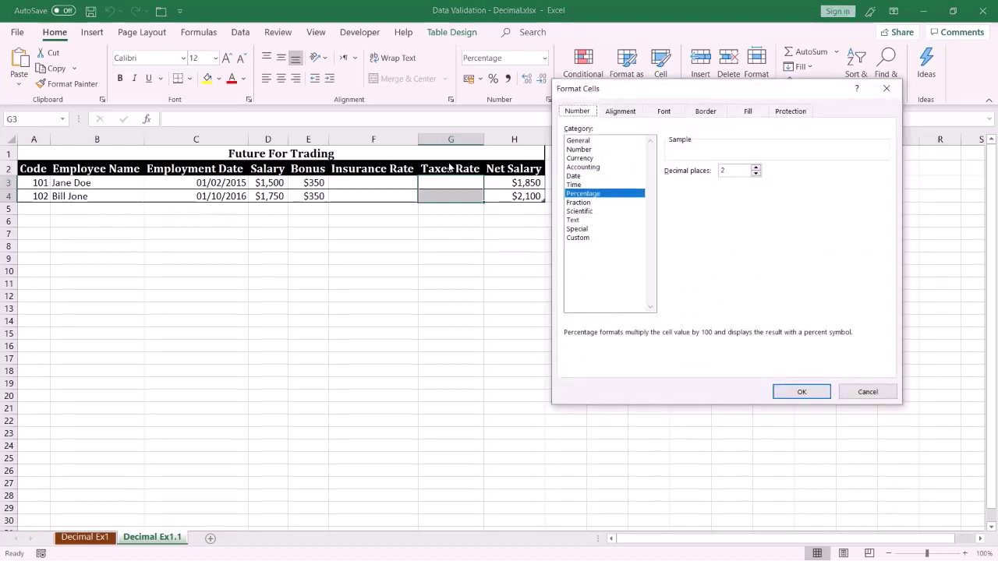
drag(700, 95, 534, 109)
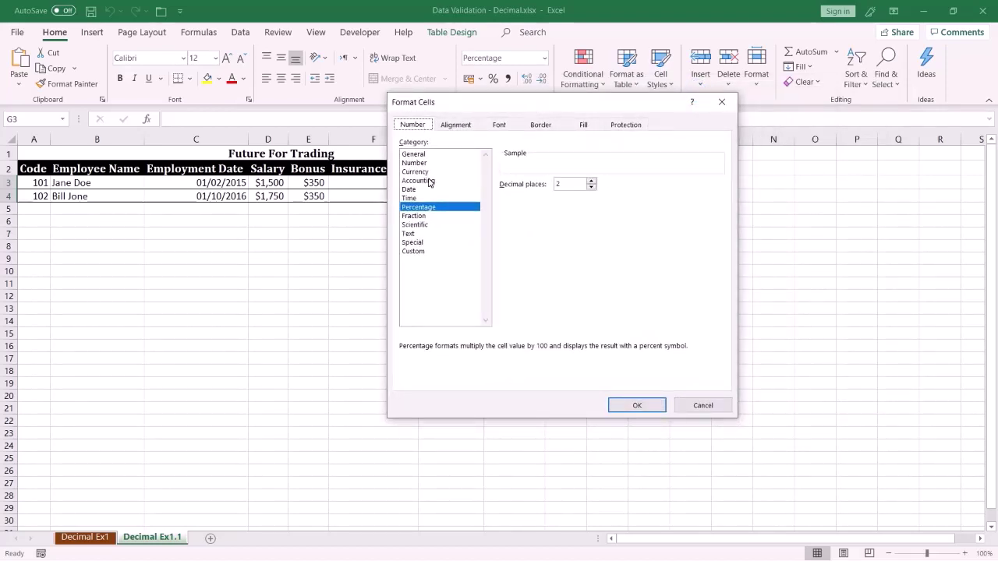
click(428, 209)
click(591, 181)
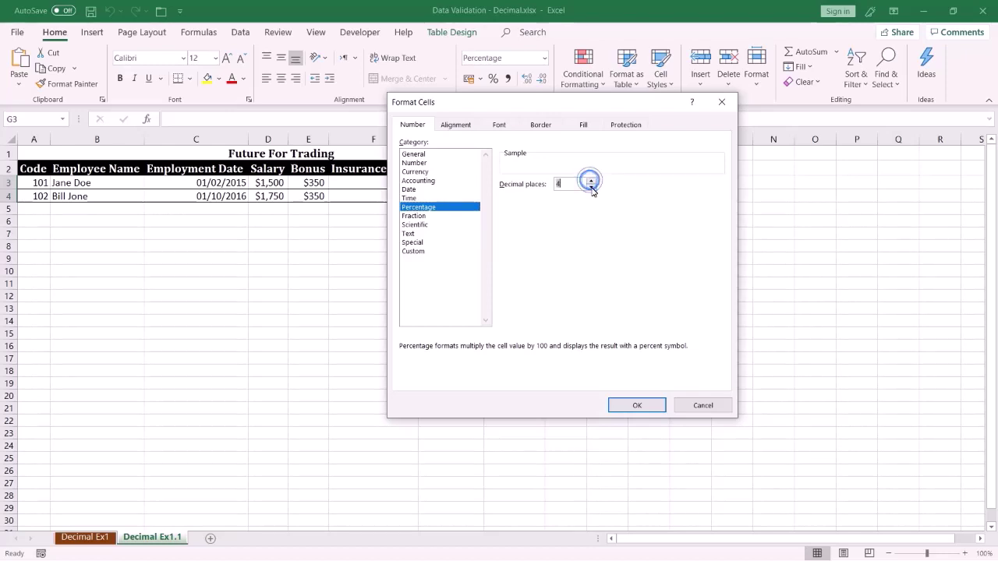
click(591, 189)
click(636, 406)
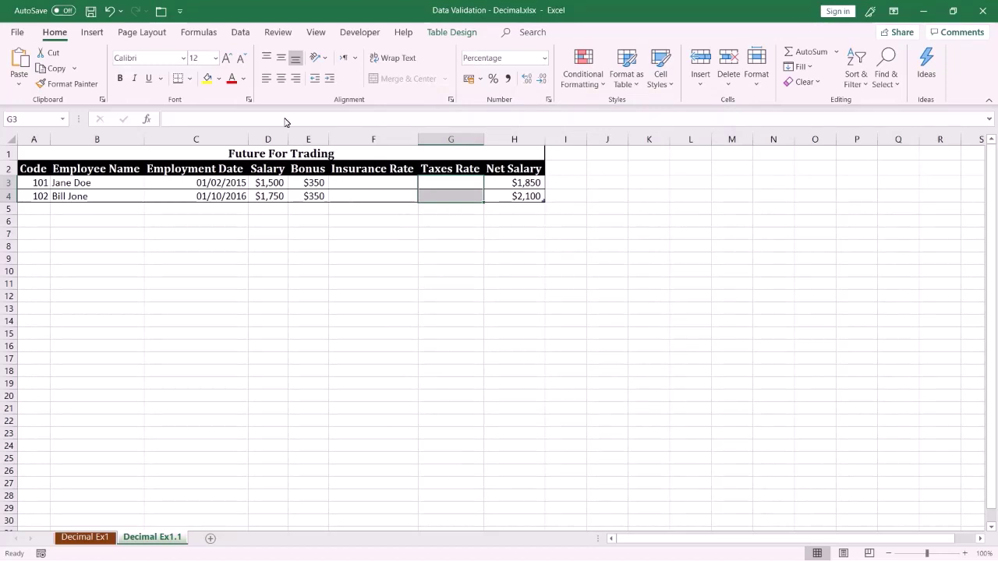
Step: Set data validation on the Taxes Rate cells G3:G4 to allow only decimals between 0 and .3
click(239, 32)
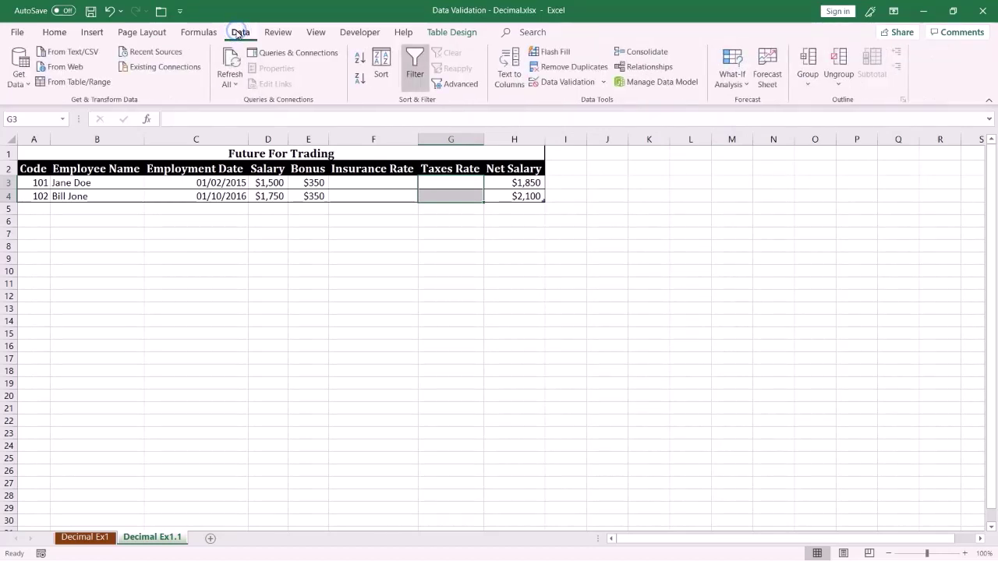
click(563, 83)
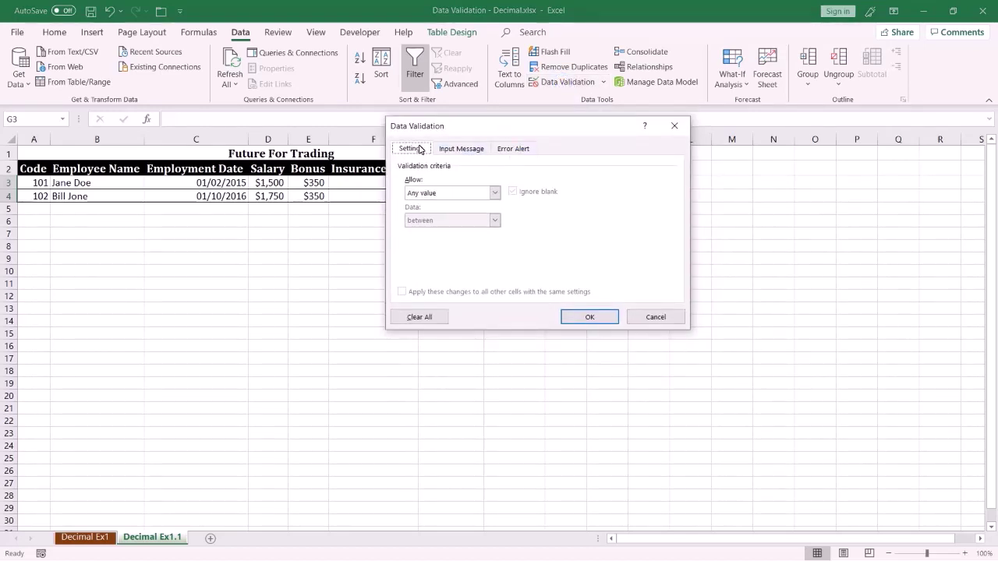
click(496, 194)
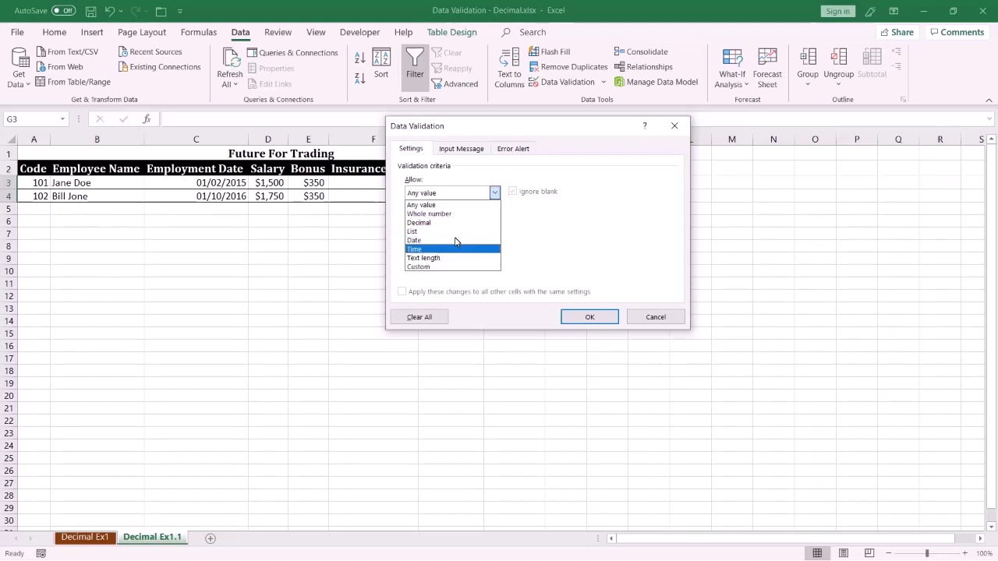
click(456, 224)
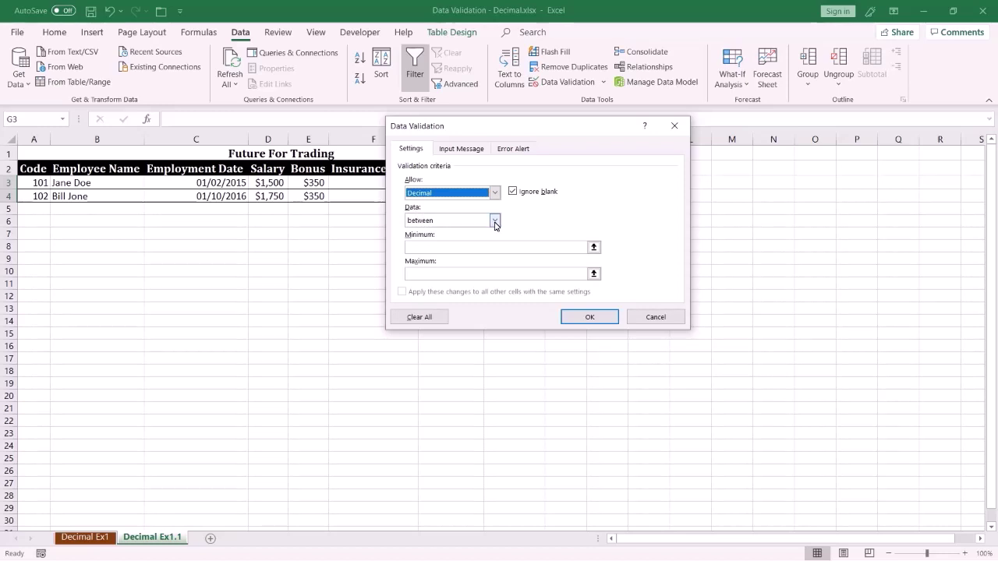
click(495, 221)
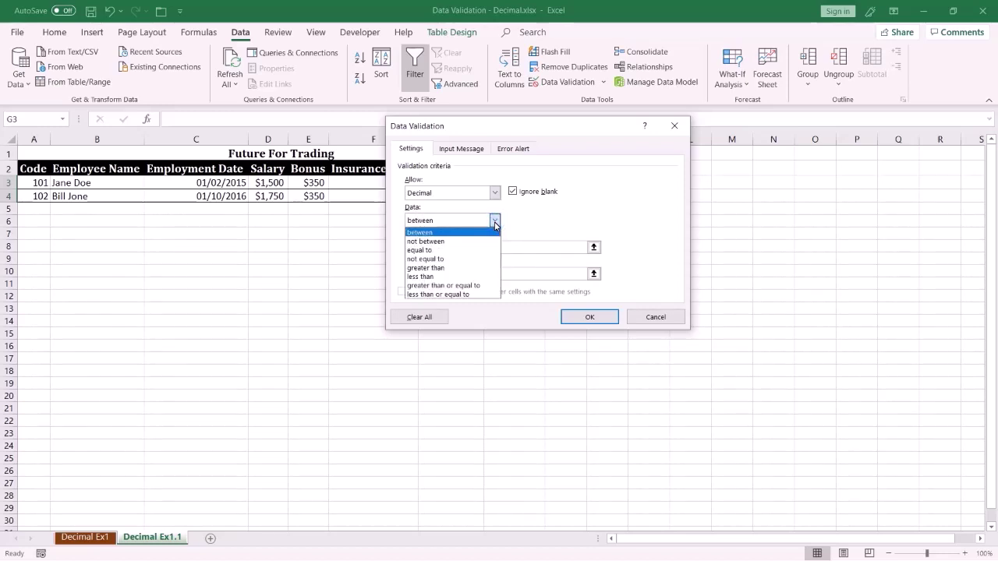
click(494, 222)
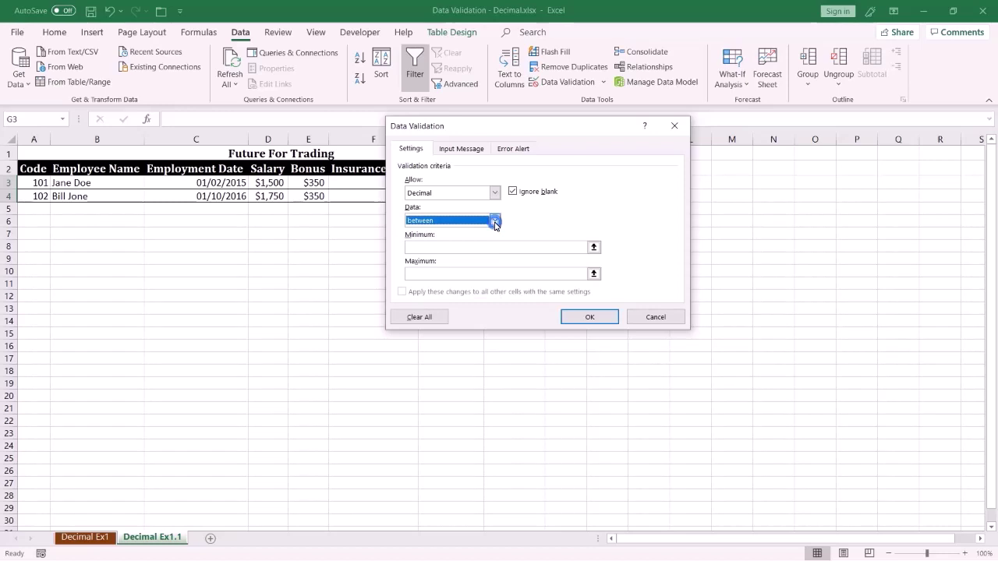
click(420, 250)
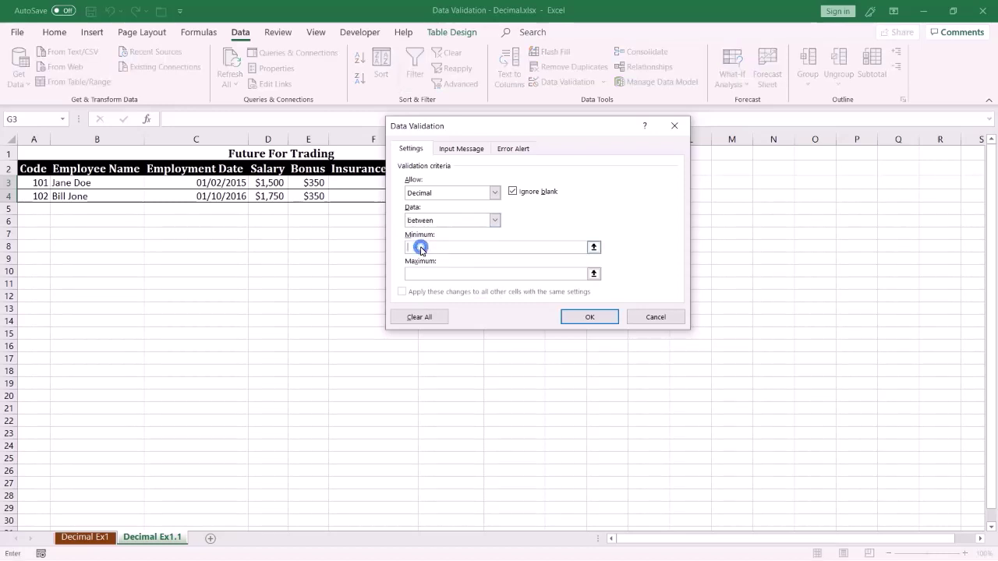
text(0)
click(421, 277)
text(.3)
Step: Add a validation input message titled INFO reading "Please Enter The Rate Between 0% And 30%."
click(463, 148)
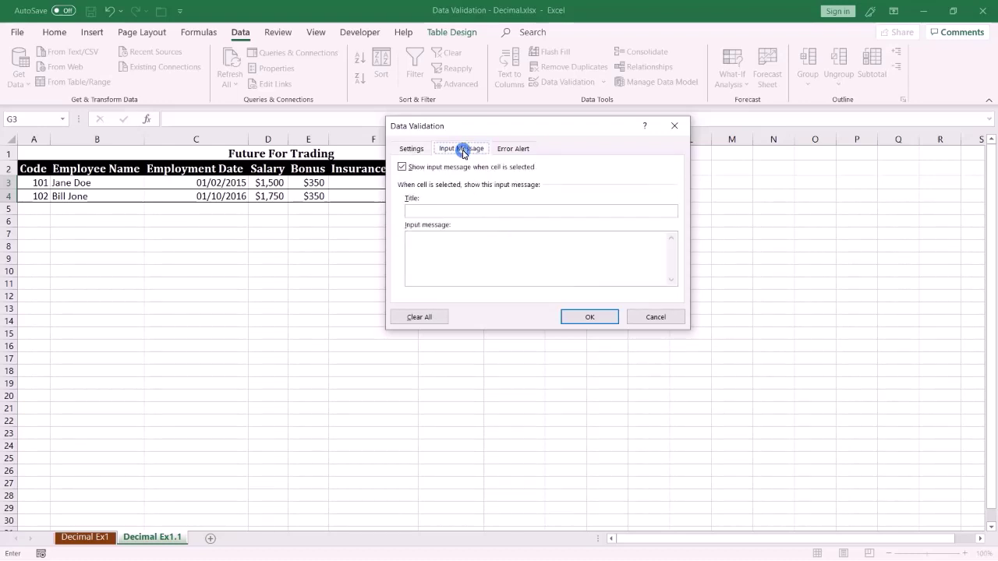
click(421, 212)
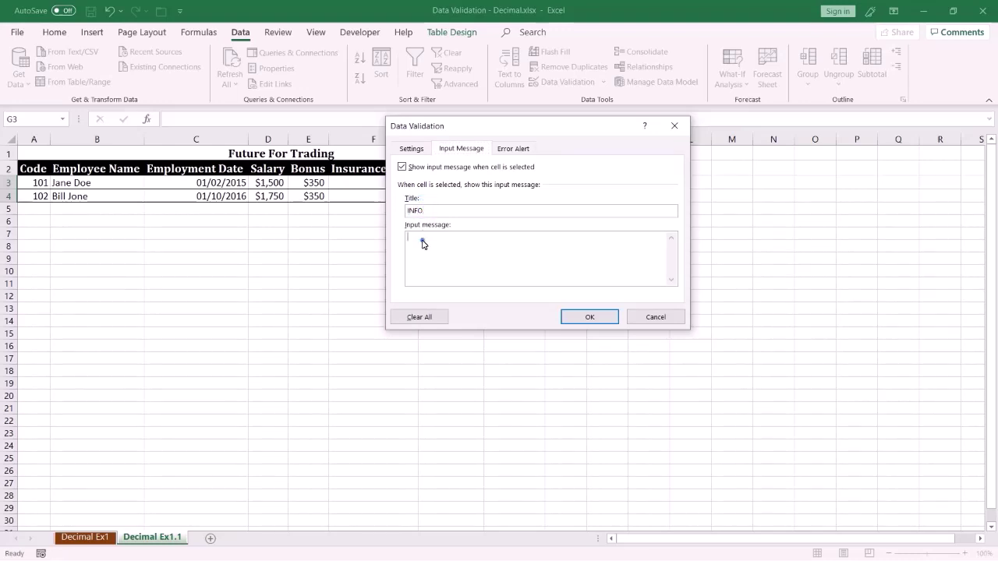
text(Please Enter The Rate Between 0% And 30%.)
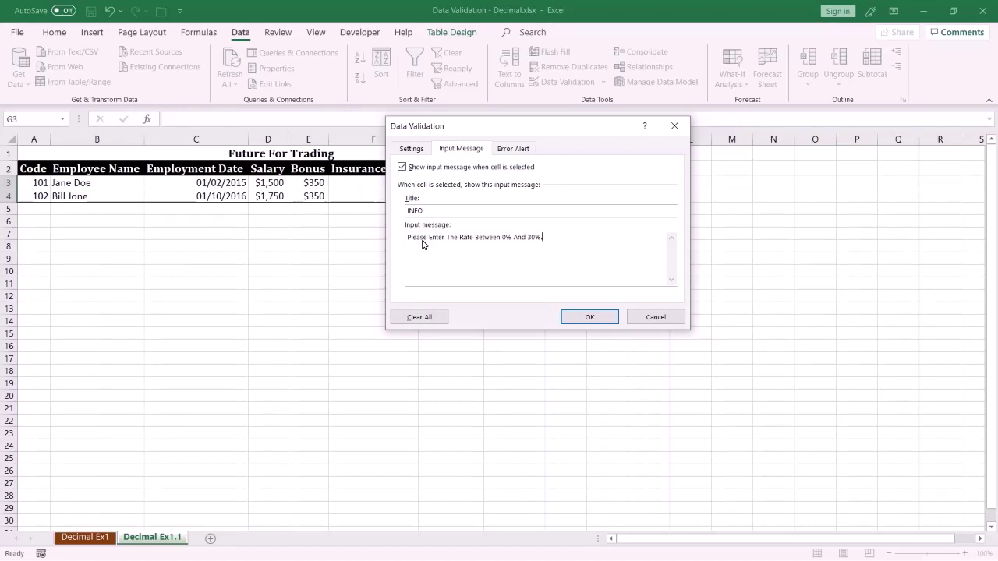
Step: Set the validation error alert's title to ALERT and its message to "Please Enter The Rate Between 0% And 30%."
click(517, 149)
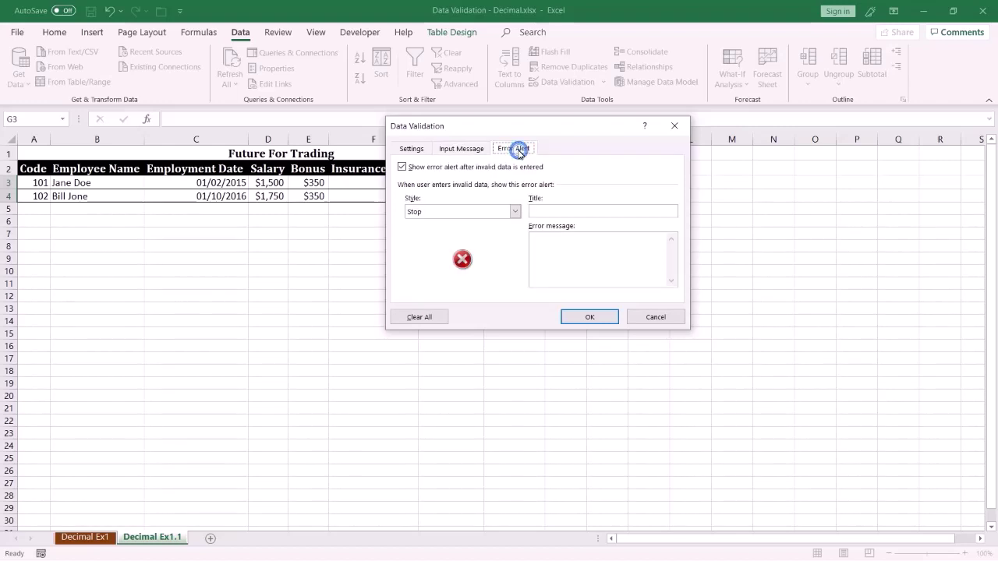
click(548, 212)
text(ALERT)
text(Please Enter The Rate Between 0% And 30%.)
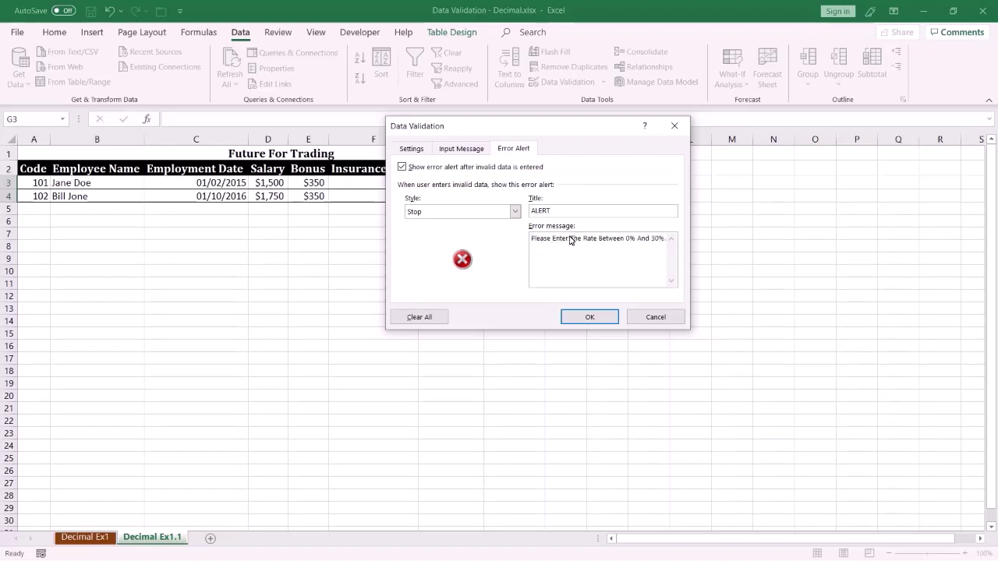
Step: Reword the error message to "The Rate Must Be Between 0% And 30%." and apply the data validation
drag(570, 239, 526, 240)
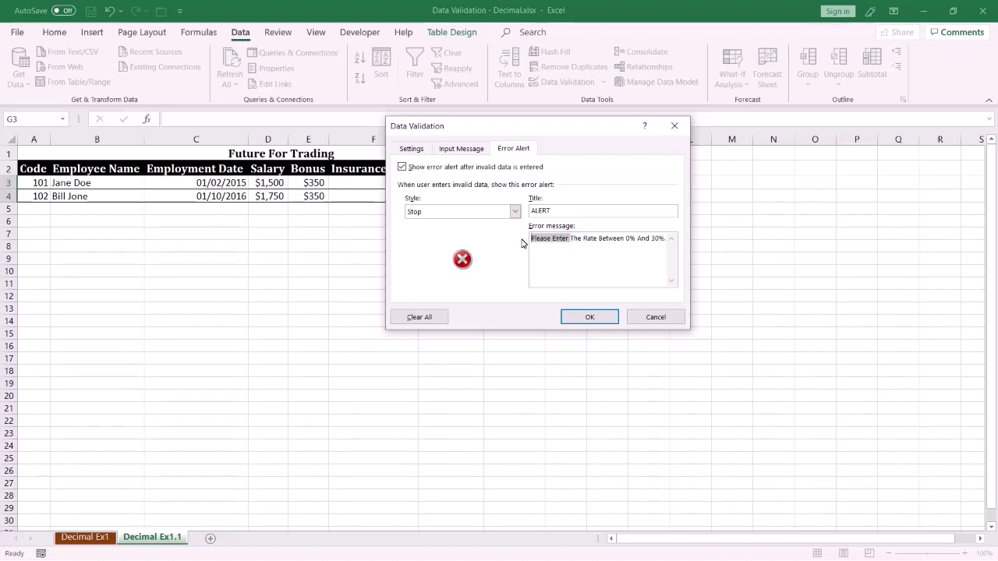
key(BackSpace)
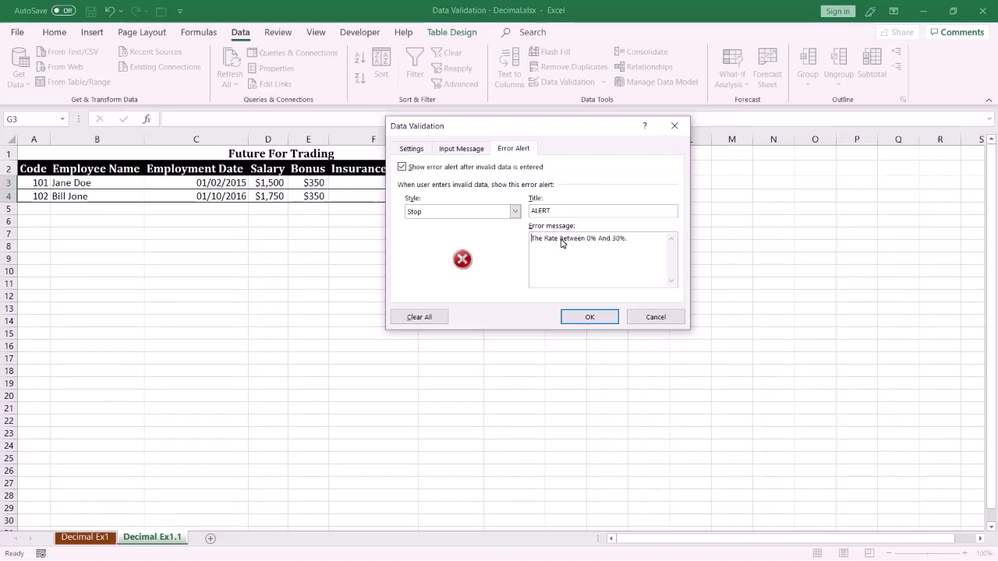
click(560, 238)
key(Delete)
text(bis)
key(BackSpace)
key(BackSpace)
key(BackSpace)
text(Must Be)
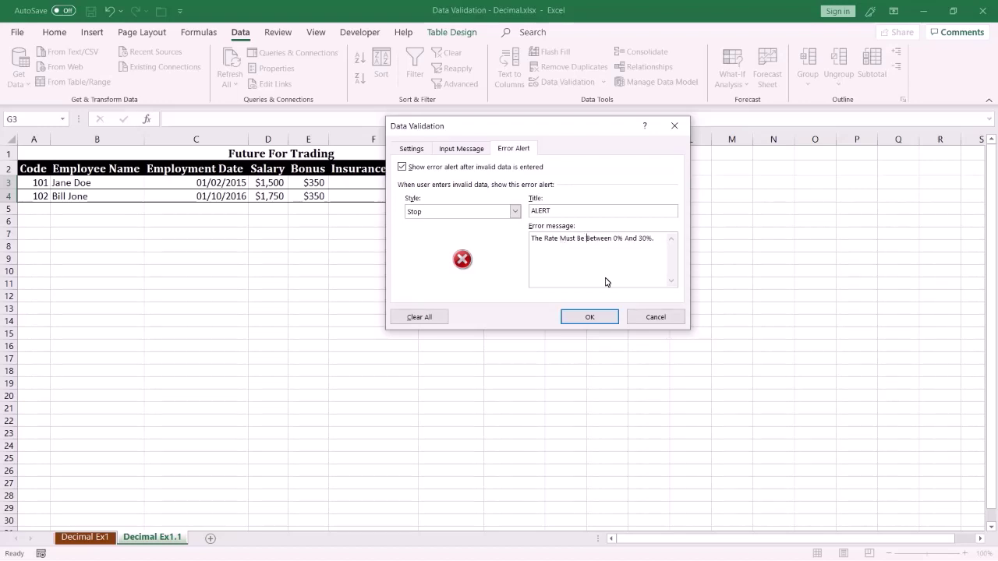
click(589, 316)
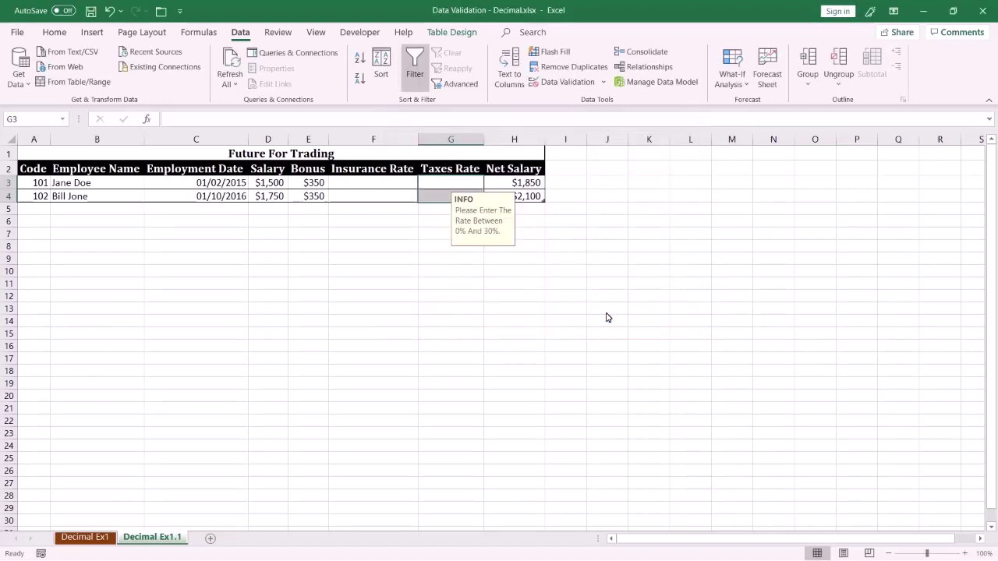
Step: Test the new rule by trying to enter 32 as the Taxes Rate in cell G3, and cancel the entry
click(439, 187)
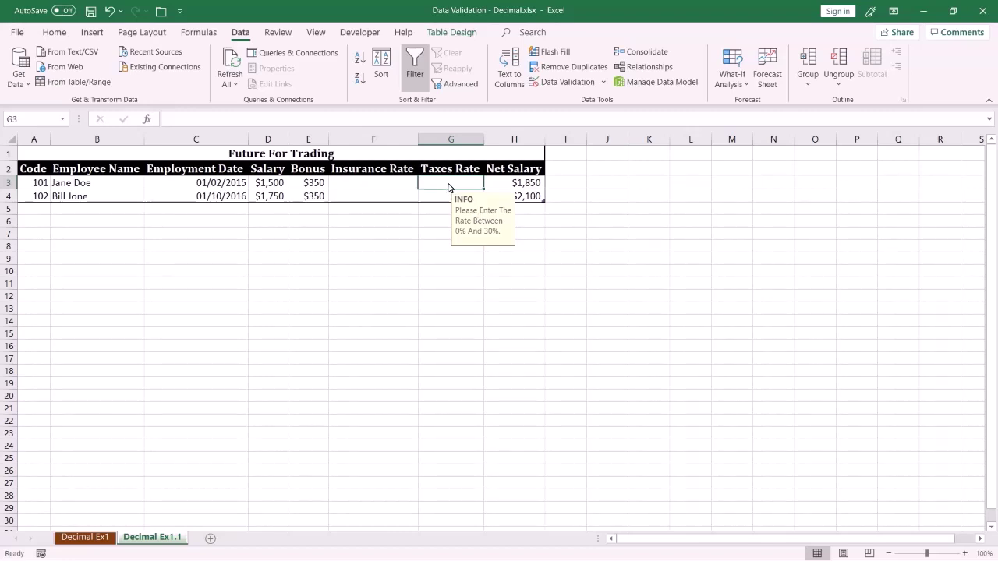
text(.32)
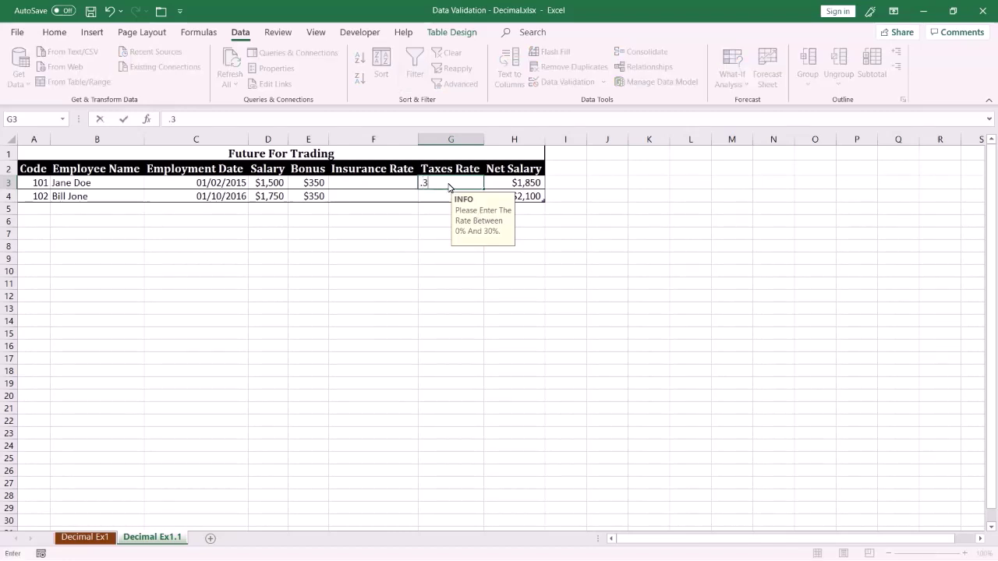
key(BackSpace)
key(BackSpace)
key(BackSpace)
text(32)
key(Return)
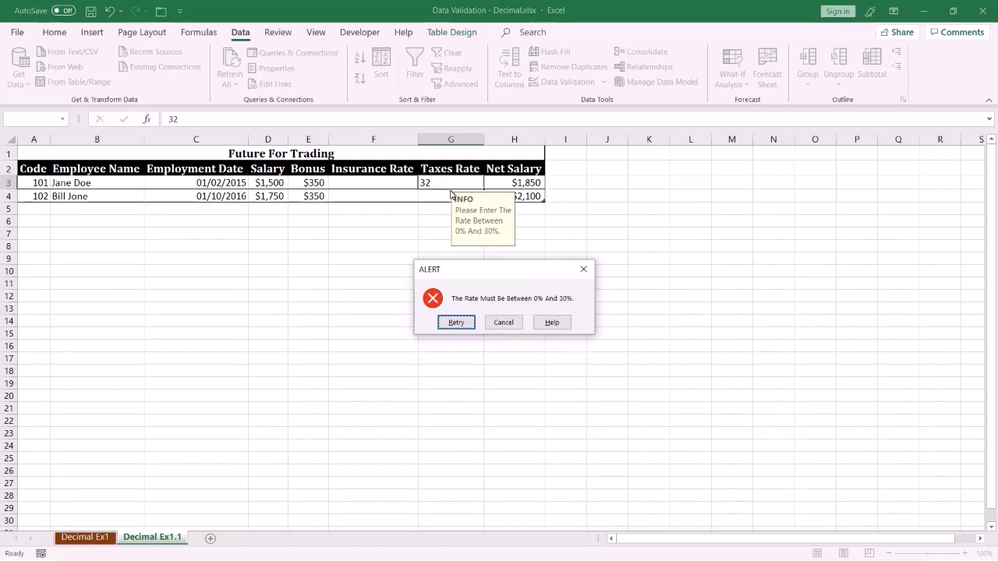
click(499, 324)
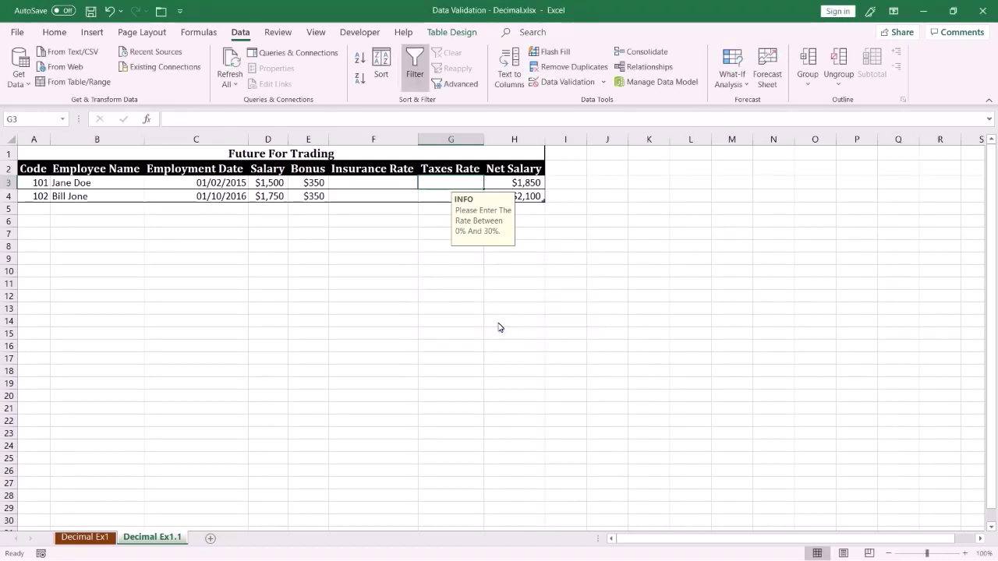
Step: Enter Taxes Rate values of 15% in cell G3 and 25% in cell G4, and reselect G3
text(15)
key(Return)
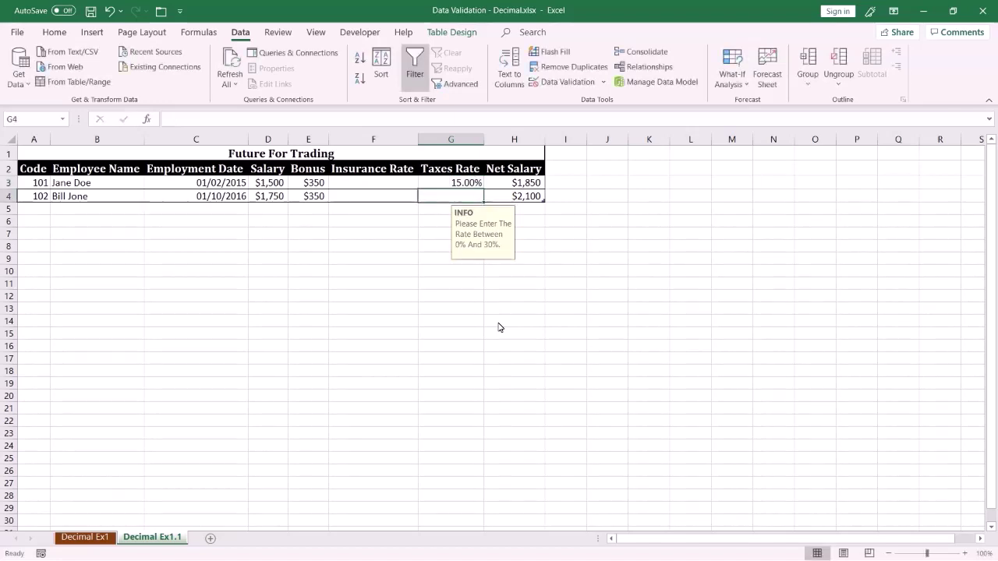
text(25)
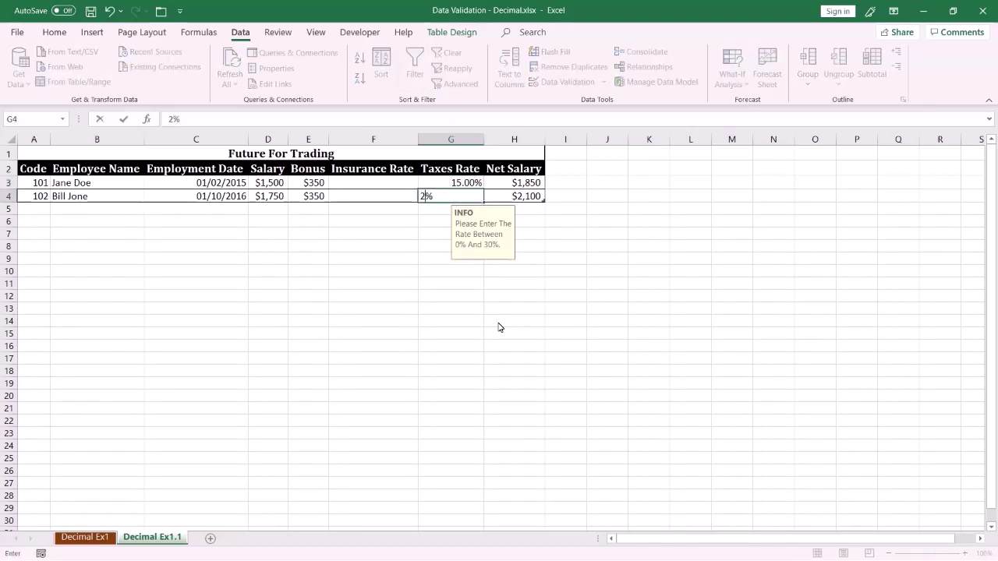
key(Return)
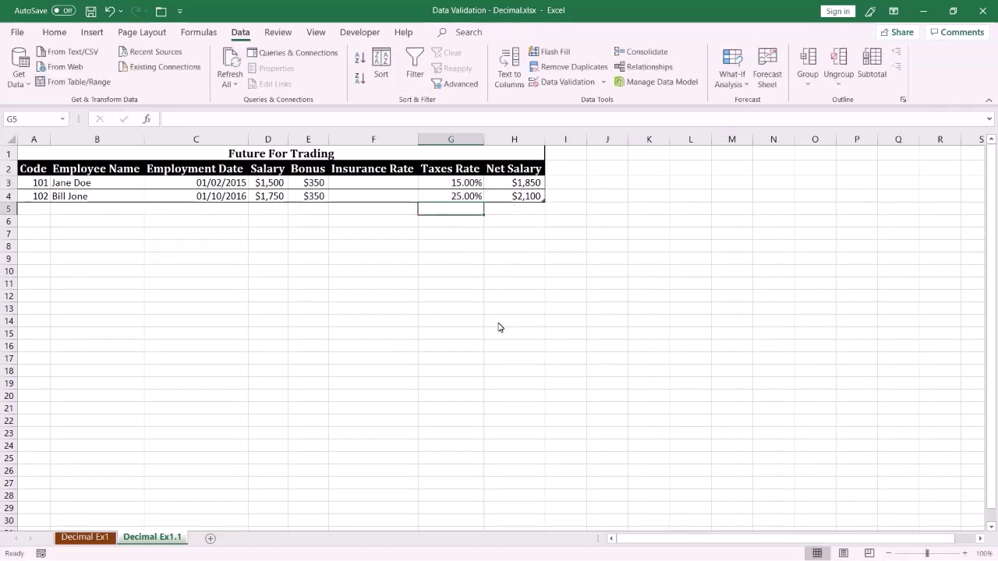
click(467, 186)
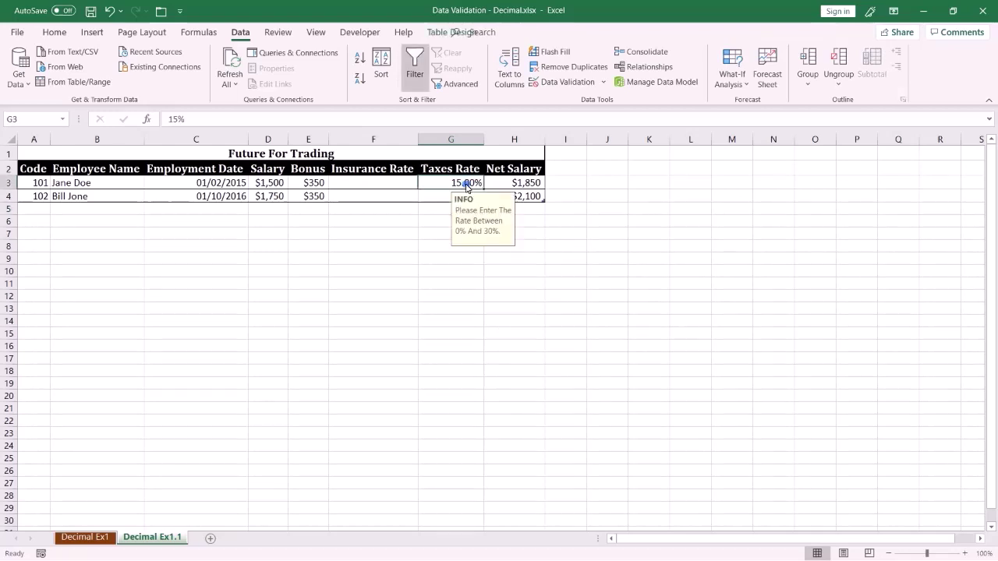